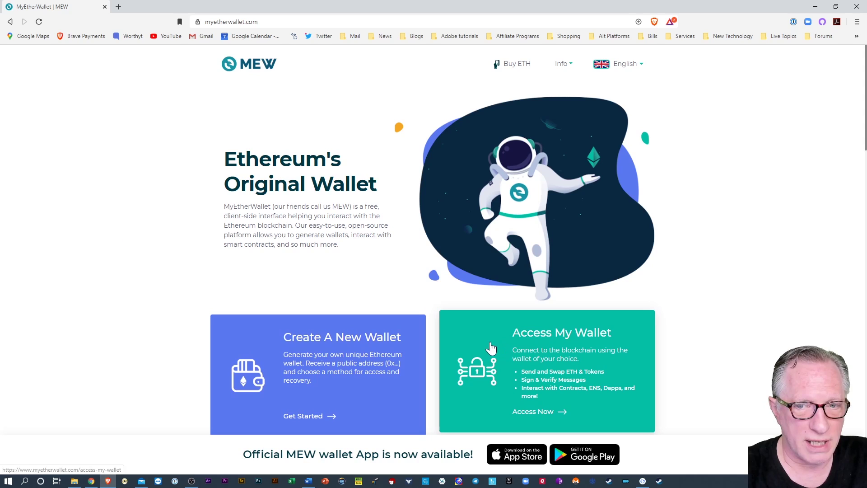
Step: Try Ledger hardware access on the 'Ethereum - Ledger Live' path, cancelling the Windows Security prompt
click(510, 353)
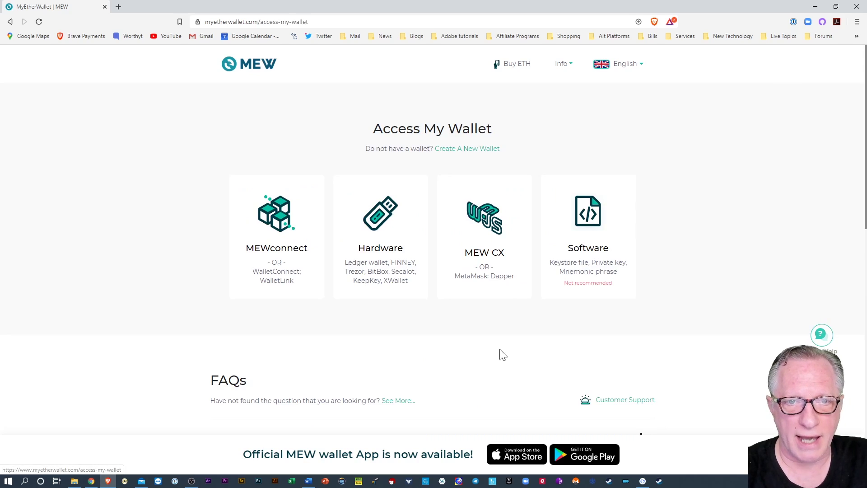
click(379, 215)
click(319, 159)
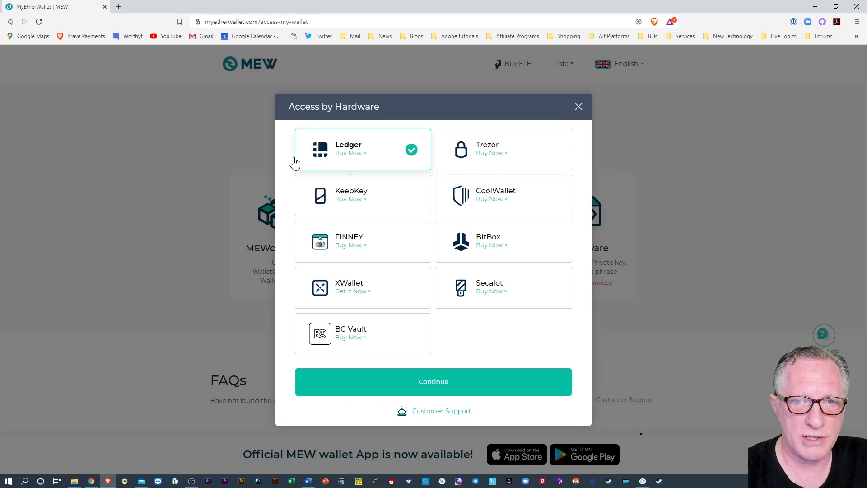
click(445, 400)
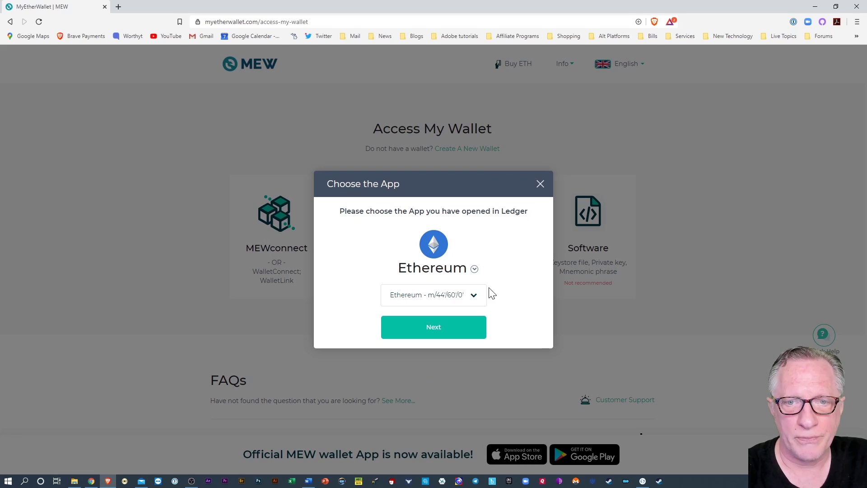
click(474, 296)
click(426, 331)
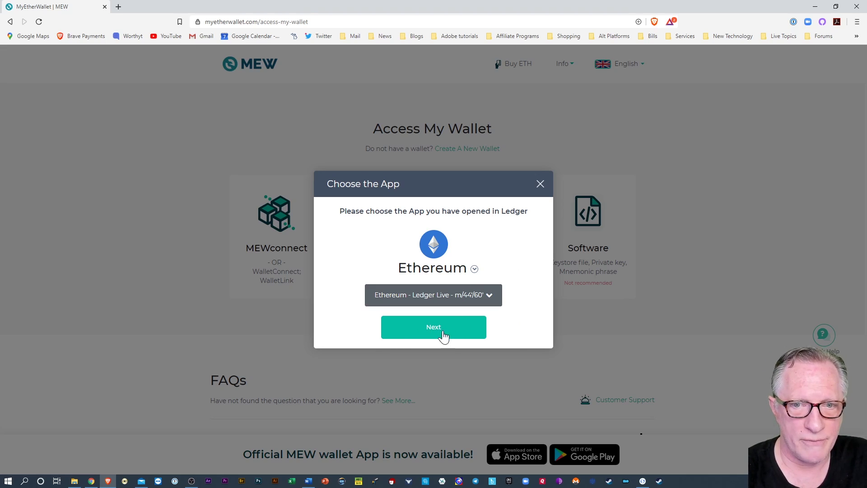
click(429, 334)
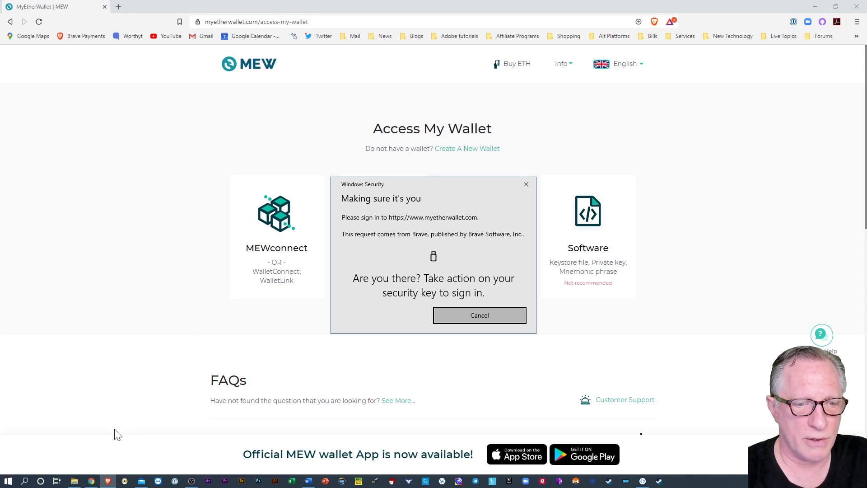
click(527, 184)
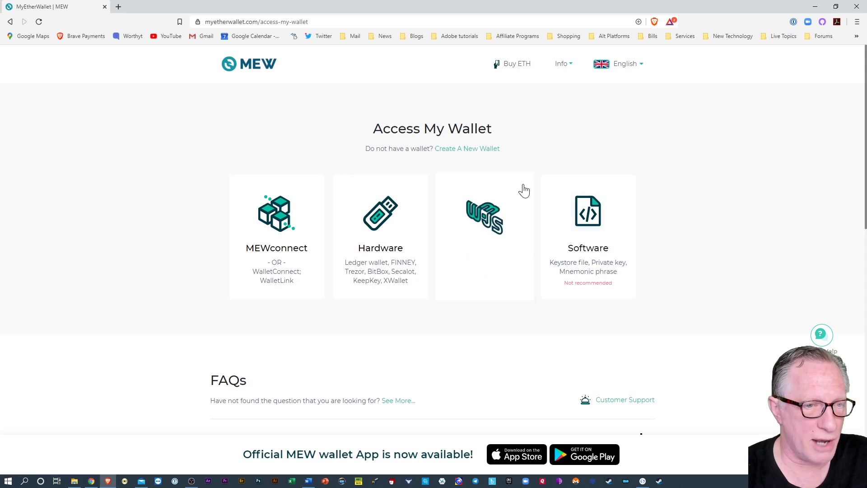
Step: In Chrome, retry Ledger access on the Ledger Live path and cancel the Windows Security prompt
click(91, 482)
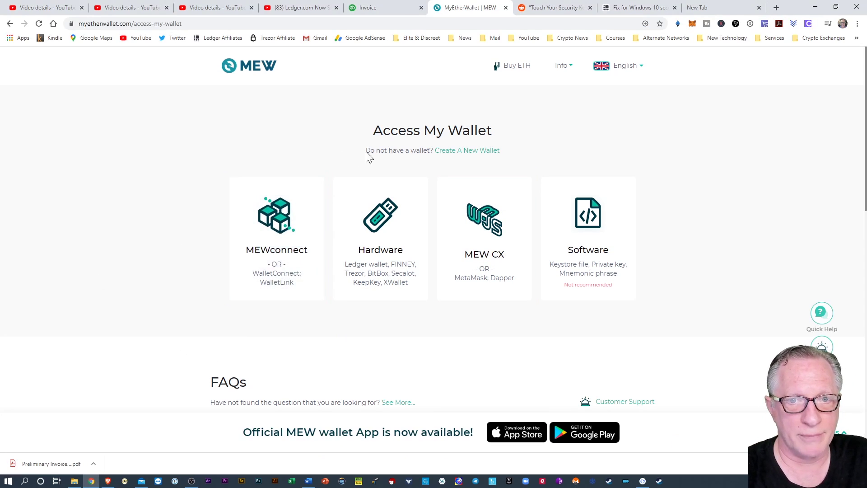
click(365, 209)
click(314, 154)
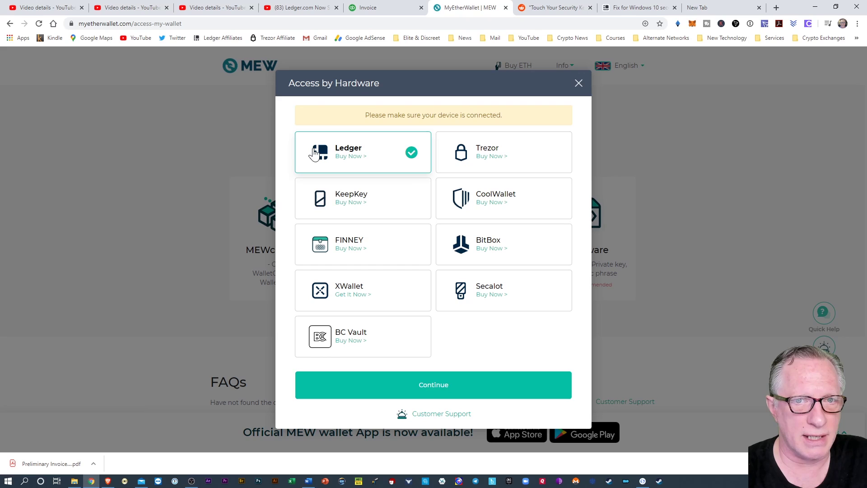
click(432, 389)
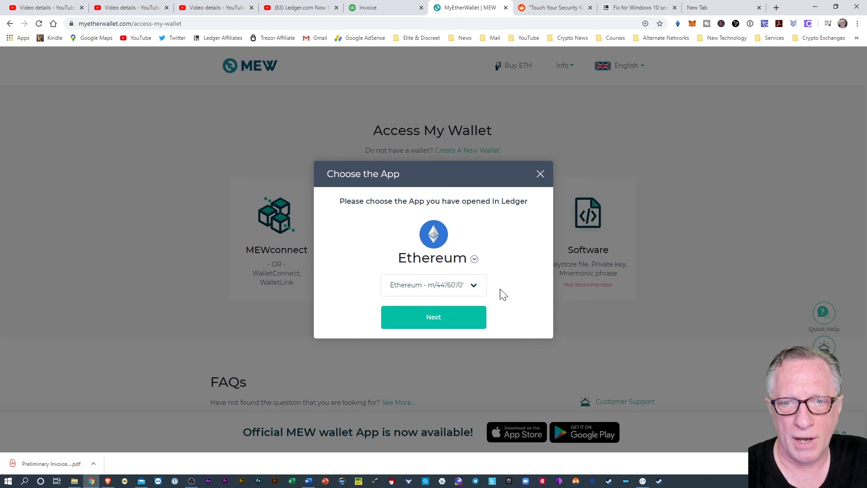
click(471, 287)
click(445, 320)
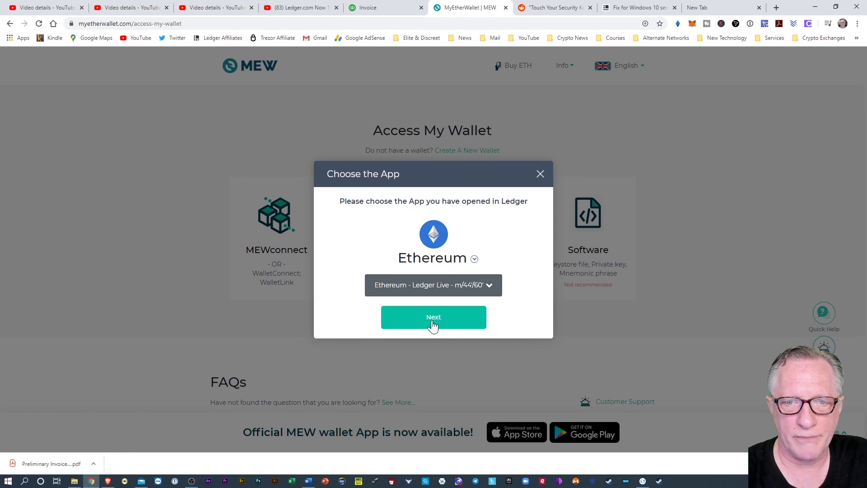
click(433, 321)
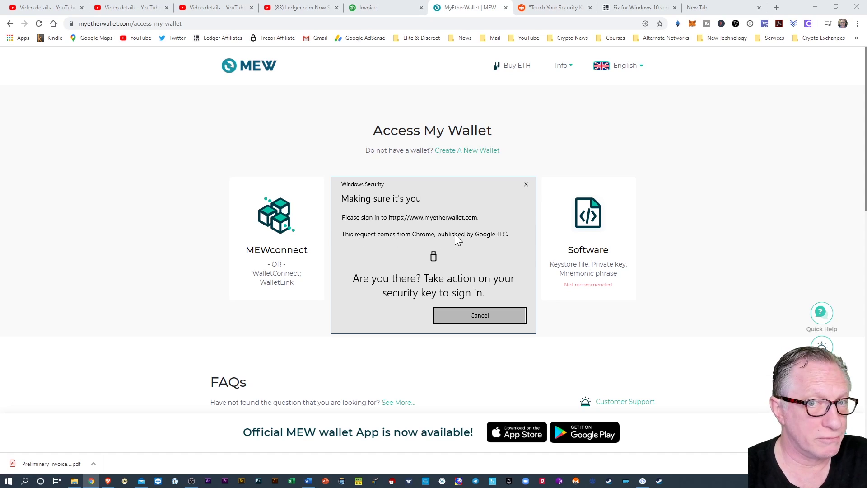
click(526, 185)
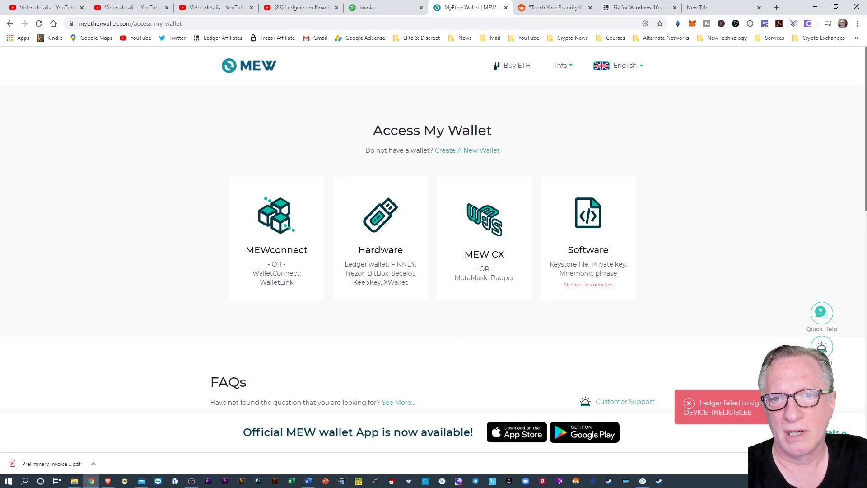
Step: Read the Reddit thread on the 'Touch Your Security Key' issue, then switch to the Ledger fix article
click(548, 10)
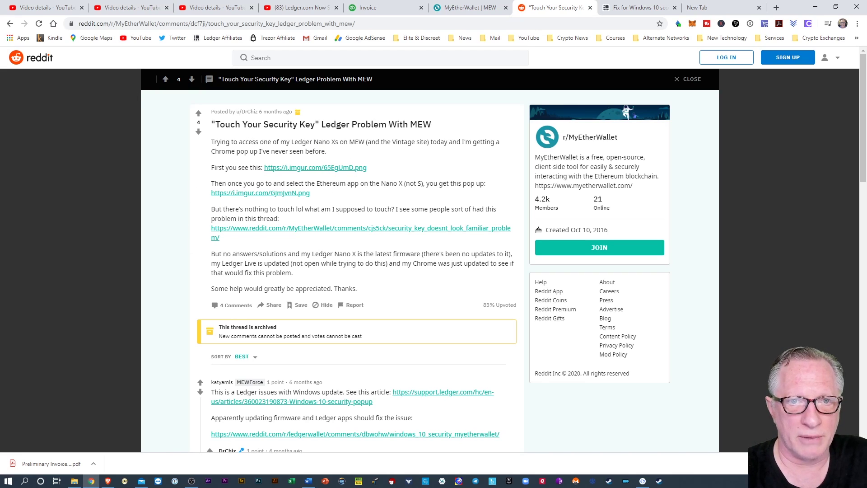
scroll(162, 255, down, 3)
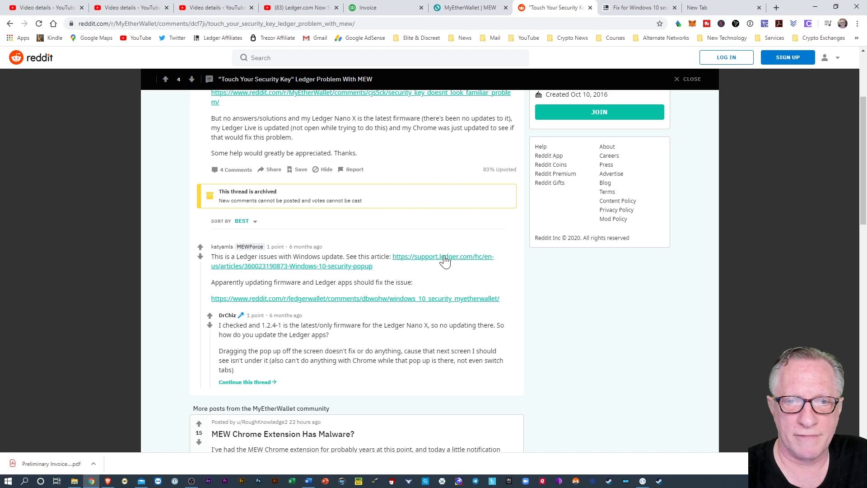
click(630, 8)
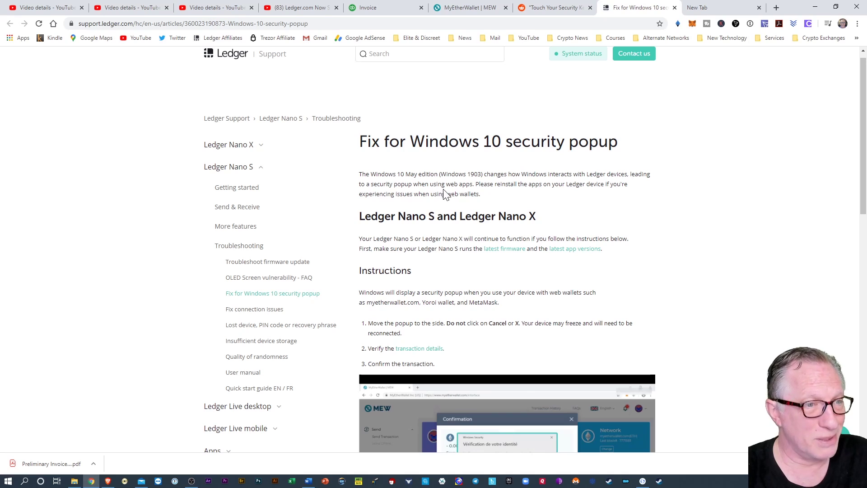
Step: Select 'Windows 1903' in the article's first paragraph
drag(440, 174, 481, 174)
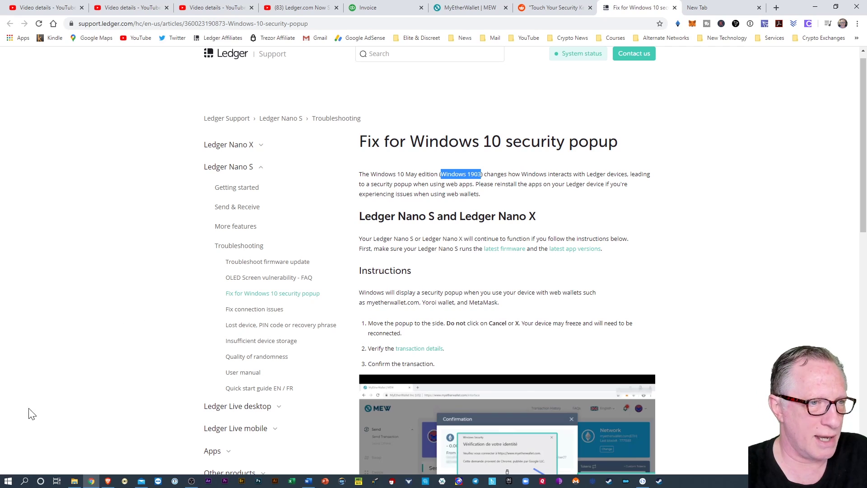
right_click(8, 481)
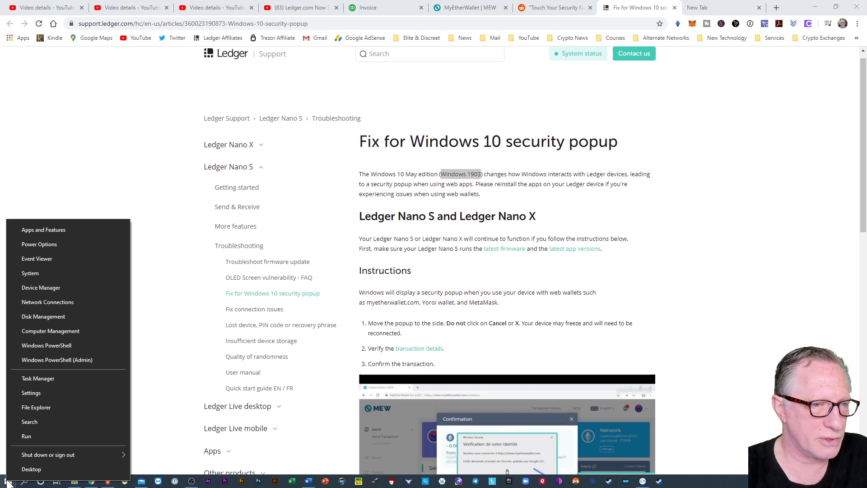
click(63, 276)
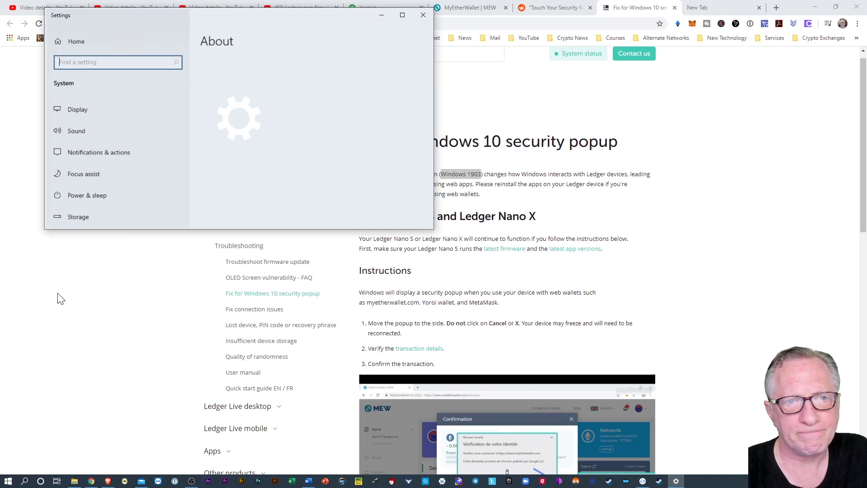
scroll(401, 145, down, 1)
scroll(399, 172, down, 2)
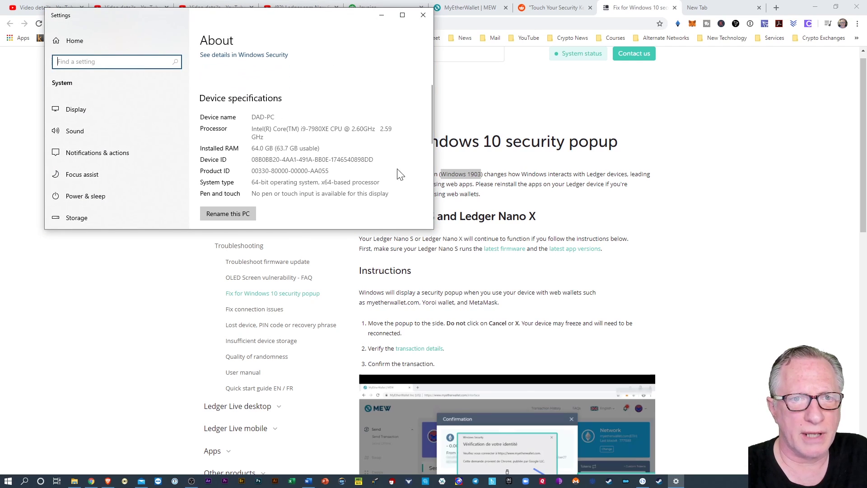
scroll(397, 171, down, 2)
scroll(370, 174, down, 2)
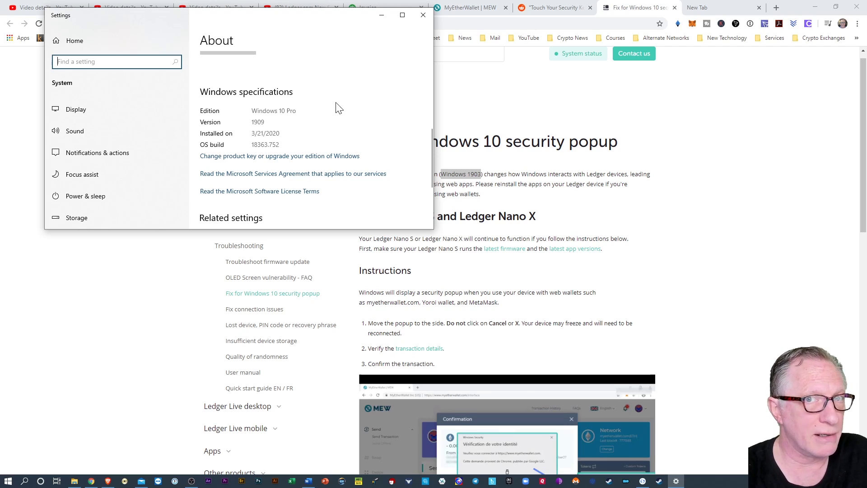
click(423, 15)
click(736, 211)
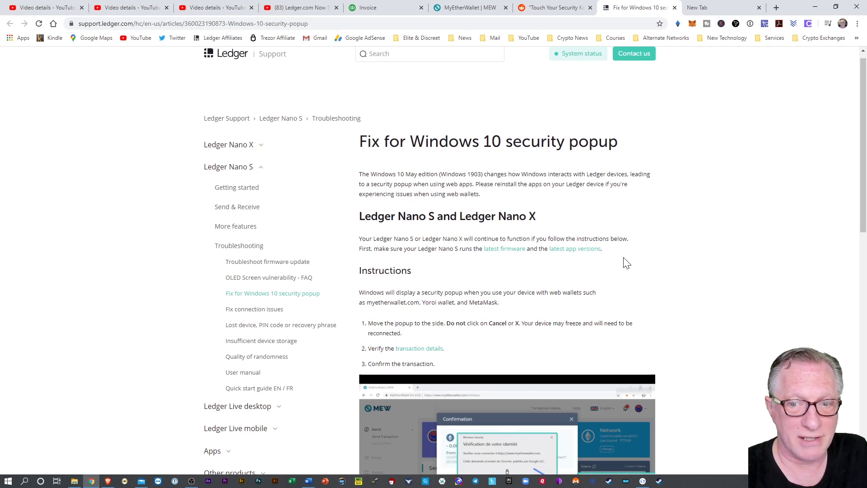
Step: Enlarge the Ledger Live window and check its version, 2.0.1, under Settings > About
click(816, 7)
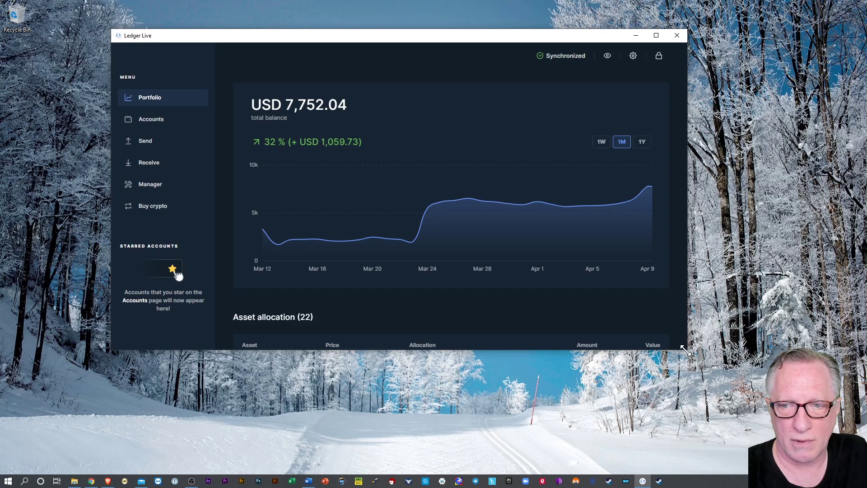
drag(686, 349, 775, 401)
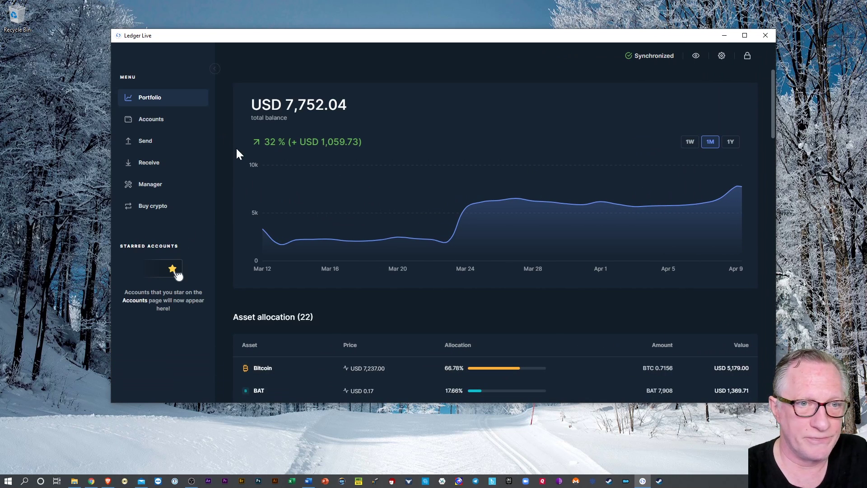
click(722, 56)
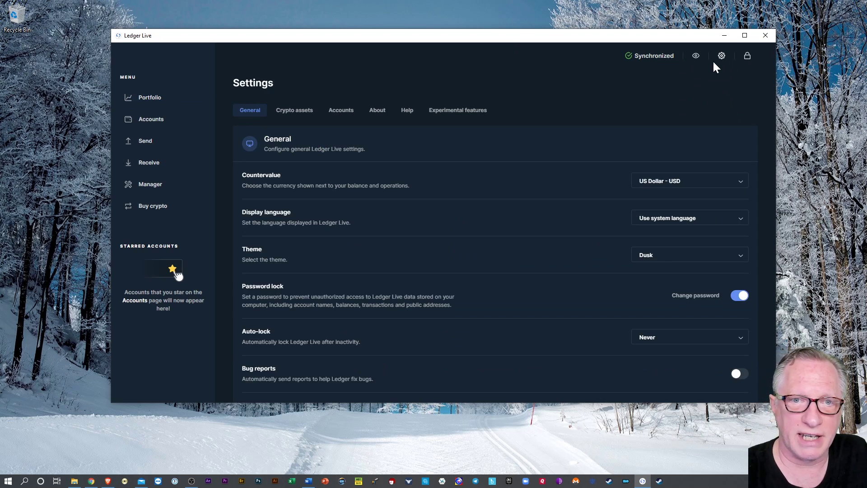
click(378, 112)
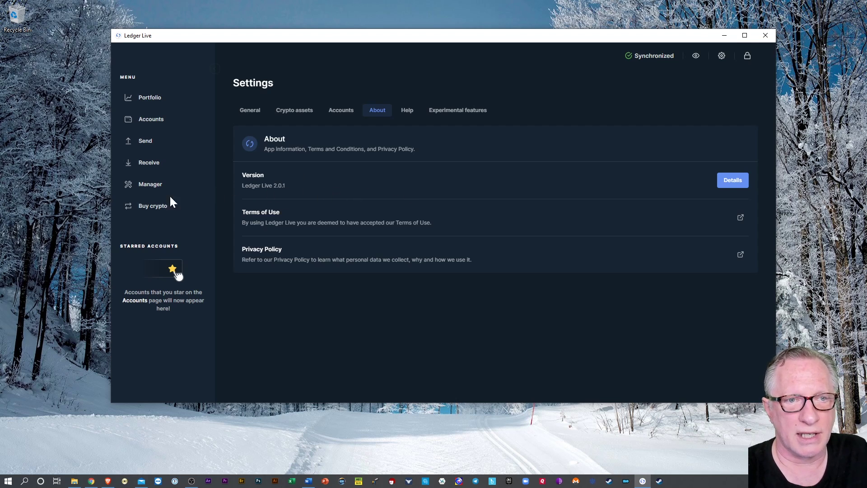
Step: Open the Manager for the Ledger Nano X and expand the pending XRP 1.1.1 update
click(150, 186)
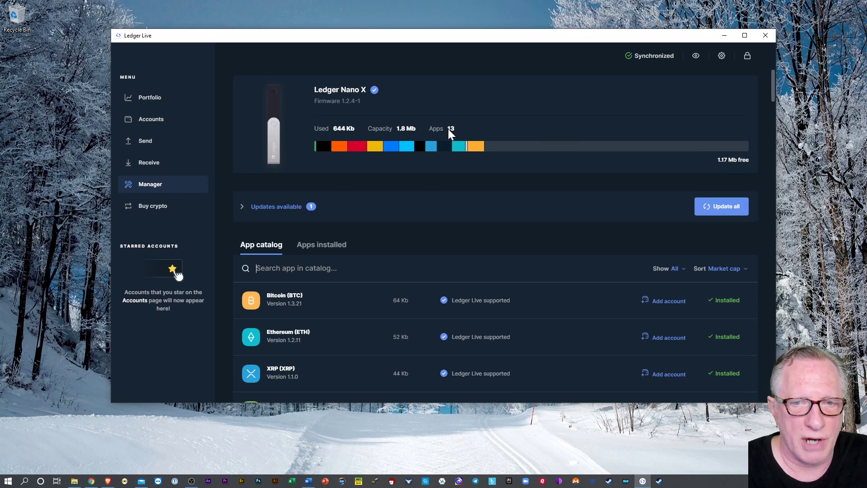
scroll(321, 170, down, 1)
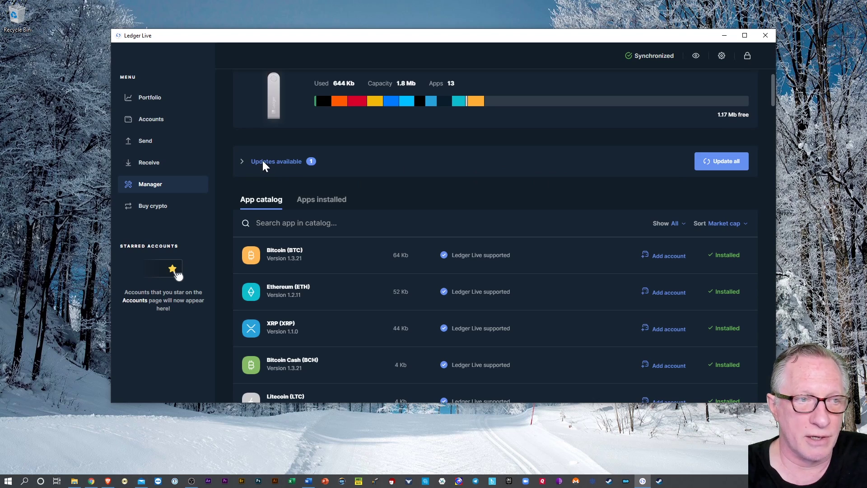
click(242, 162)
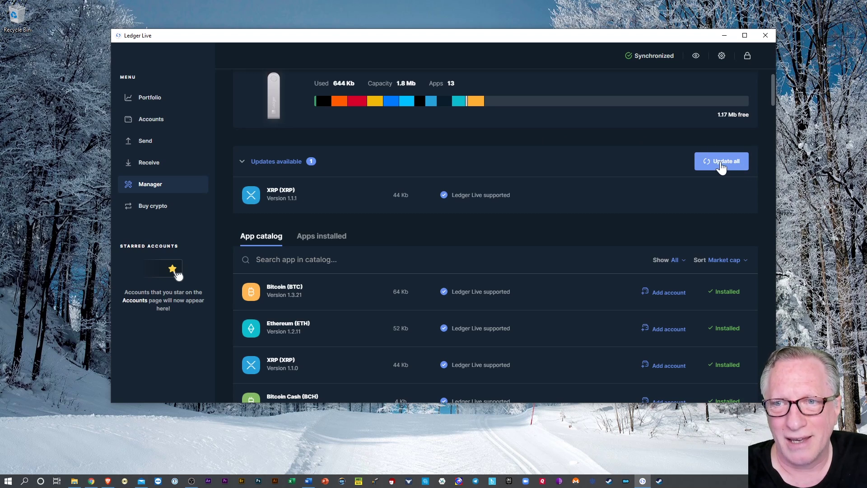
Step: Run 'Update all' to install XRP app version 1.1.1 on the Nano X
click(701, 161)
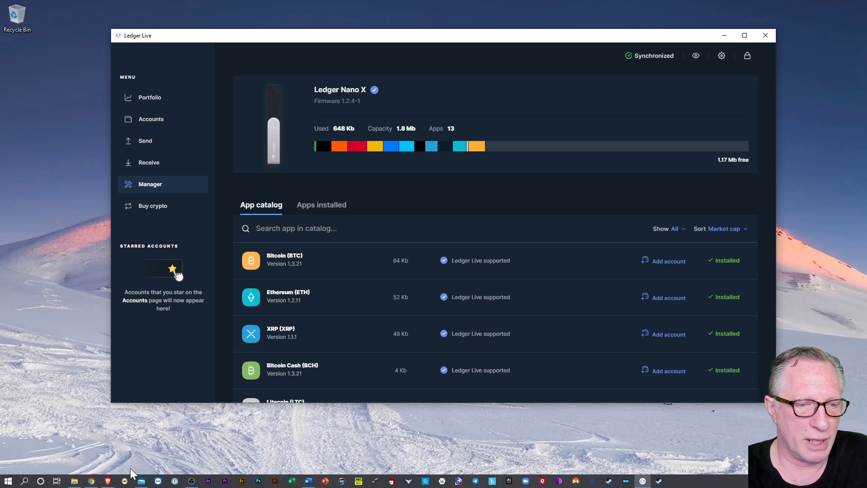
Step: Reconnect MyEtherWallet to the Ledger via the 'Ethereum - Ledger Live' path, reaching the address list
click(109, 482)
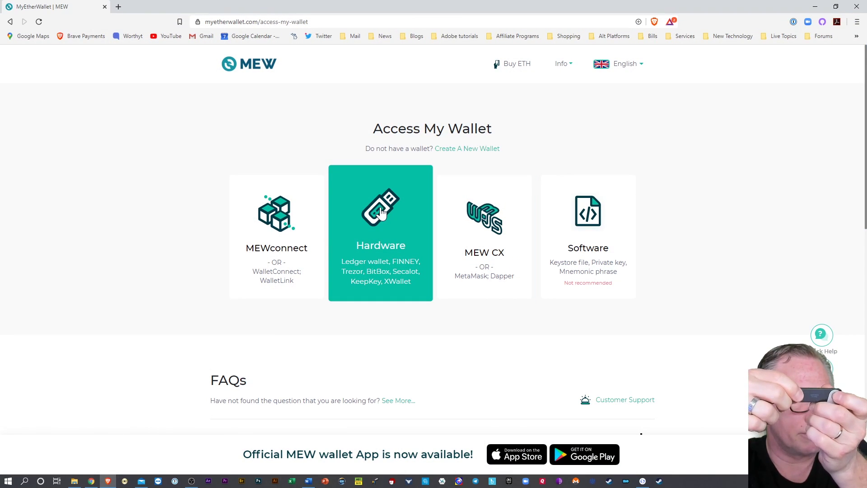
click(381, 213)
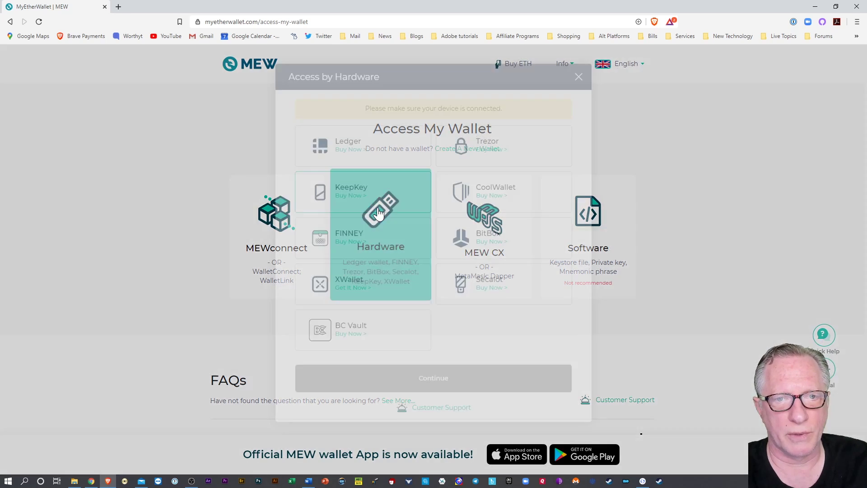
click(320, 168)
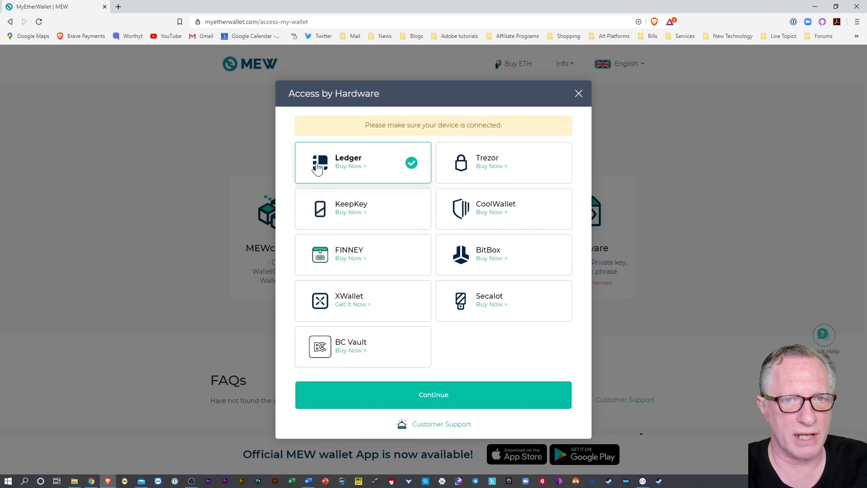
click(416, 395)
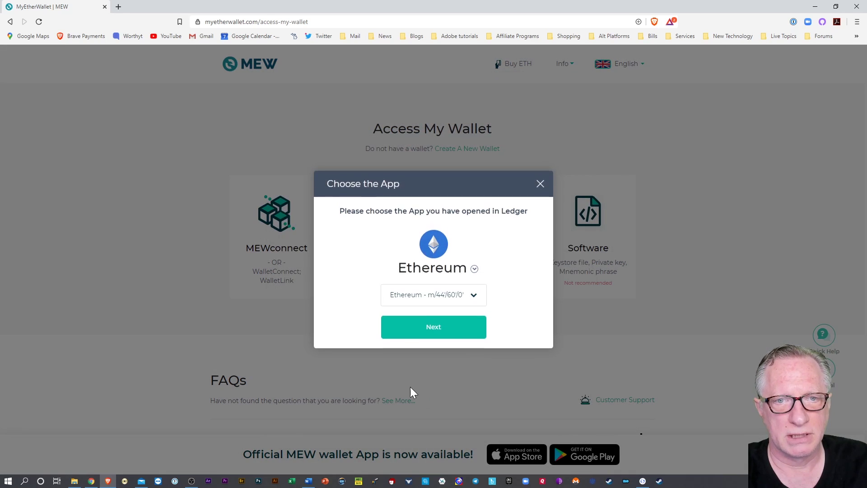
click(470, 296)
click(420, 333)
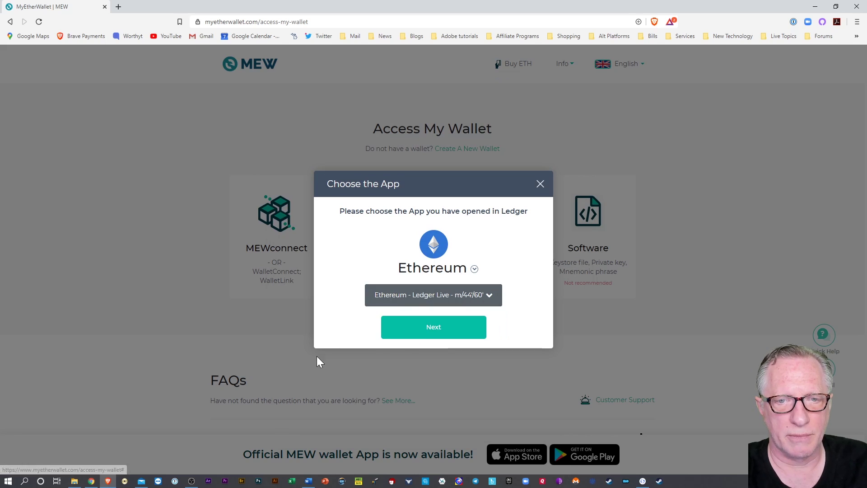
click(424, 333)
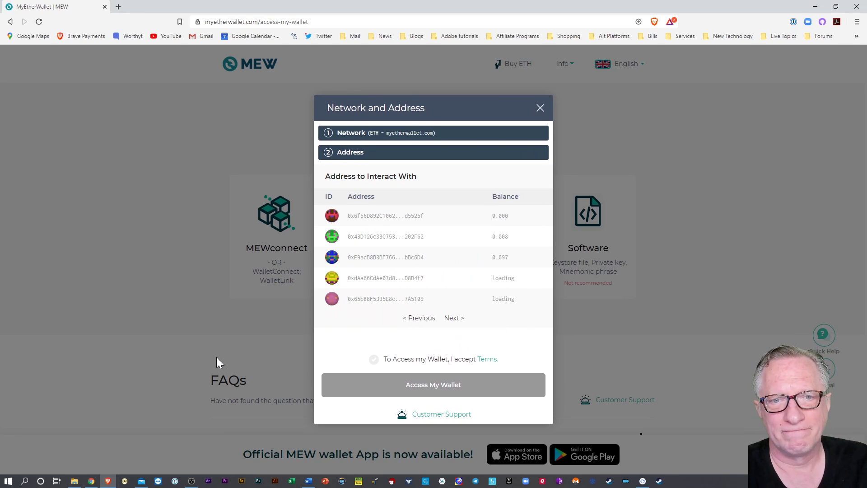
key(alt+Tab)
Step: Review the Ethereum accounts in Ledger Live's Accounts list, then minimize Ledger Live
click(147, 119)
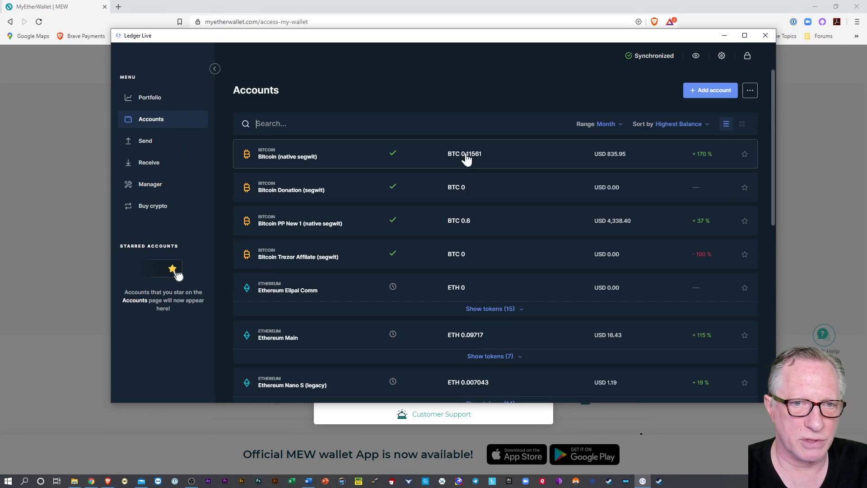
scroll(361, 288, down, 2)
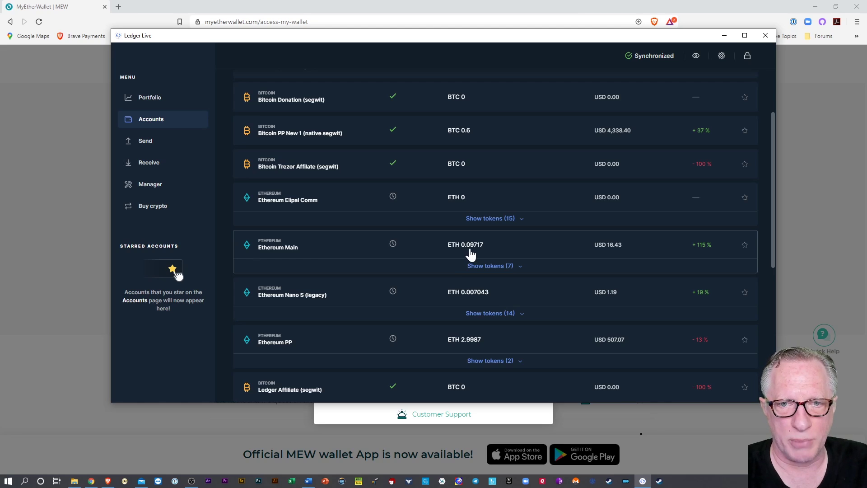
click(725, 35)
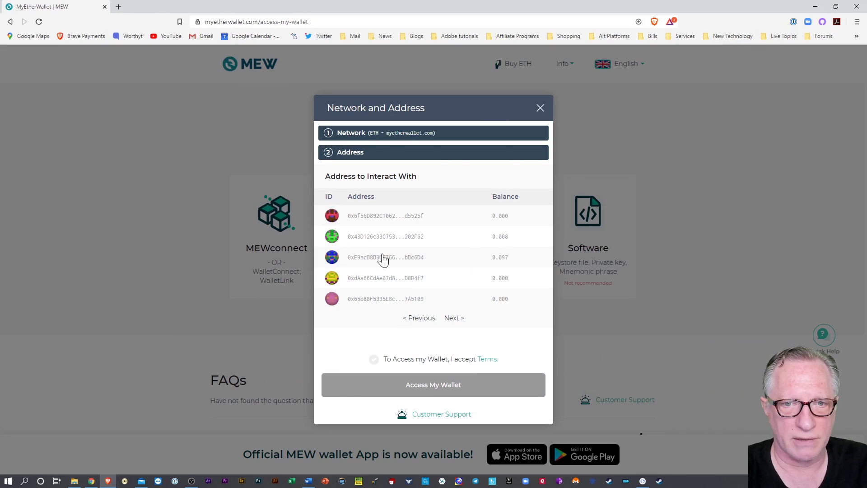
Step: Select the third address (0.097 ETH), accept the terms, and access that wallet
click(361, 262)
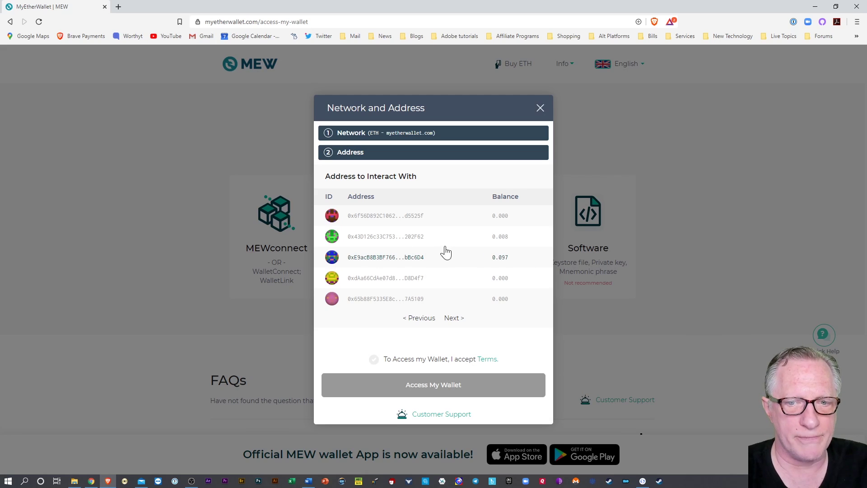
click(374, 360)
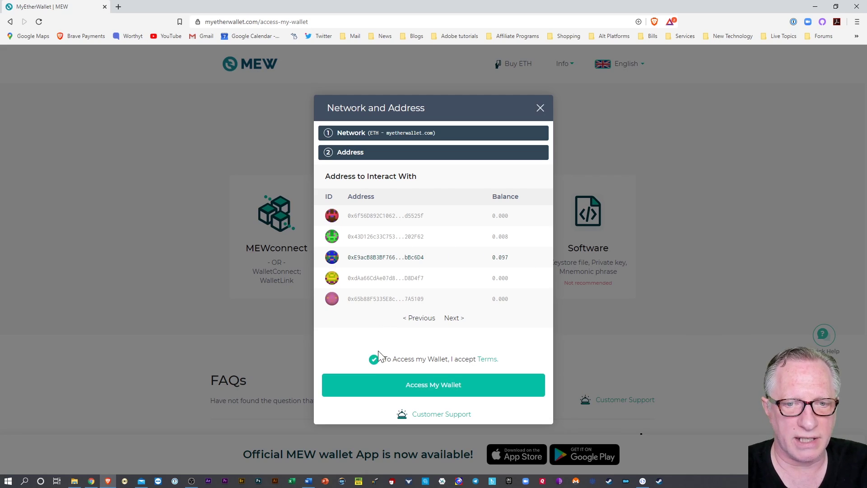
click(430, 388)
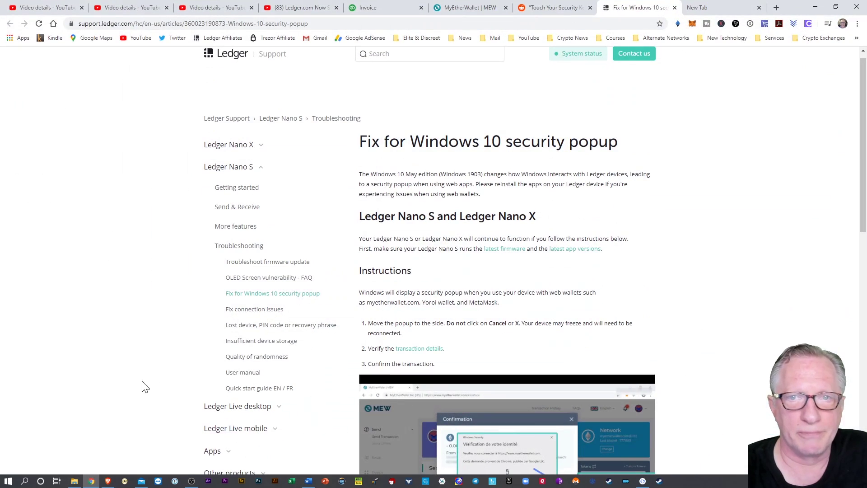
click(91, 481)
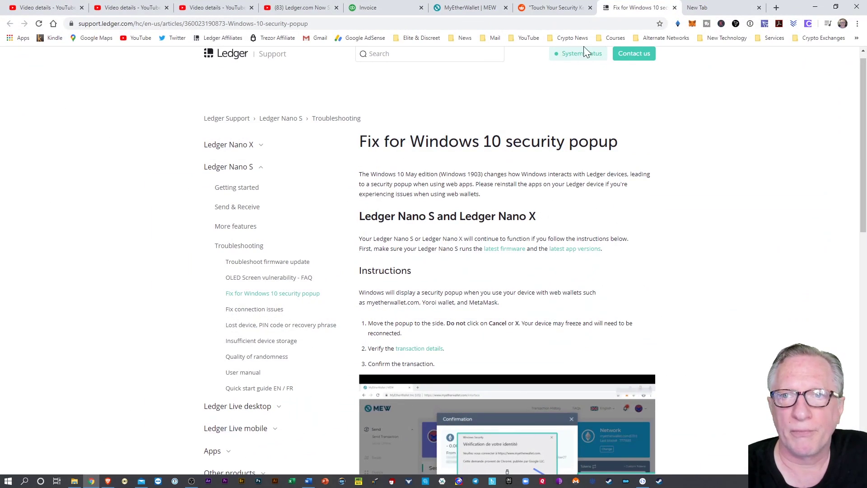
click(551, 8)
key(ctrl+Tab)
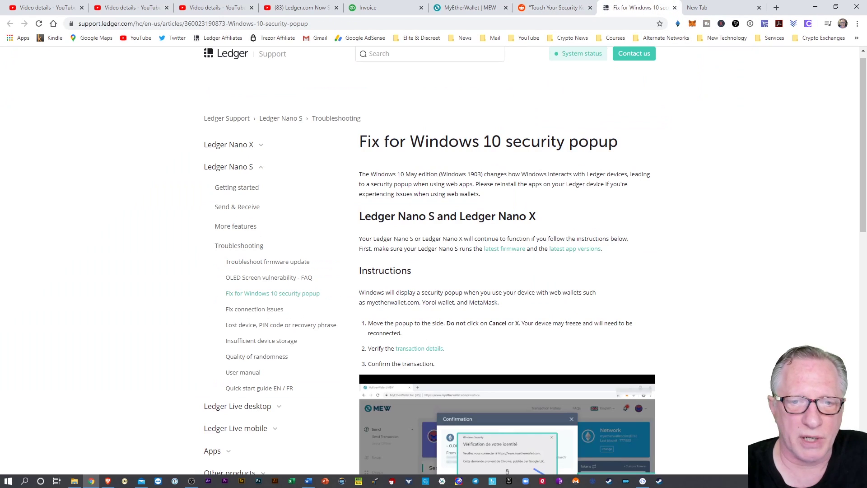
scroll(657, 281, down, 3)
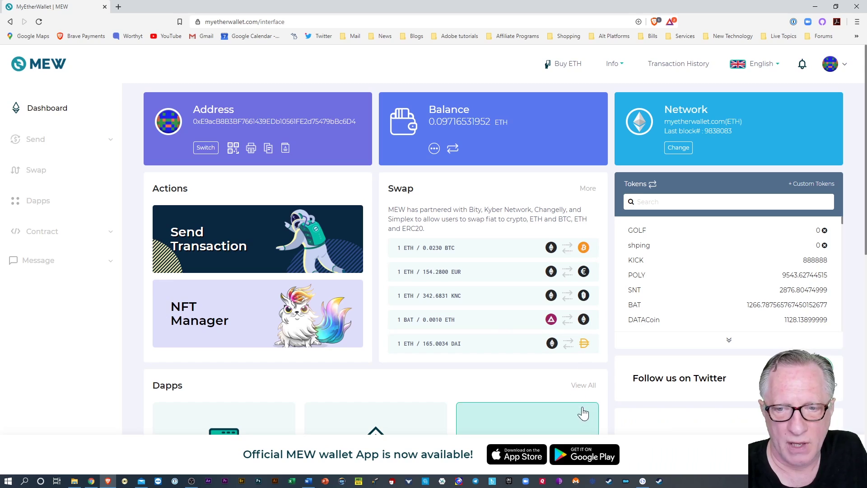
Step: Open the Ethereum PP account from the Ledger Live accounts list
click(643, 482)
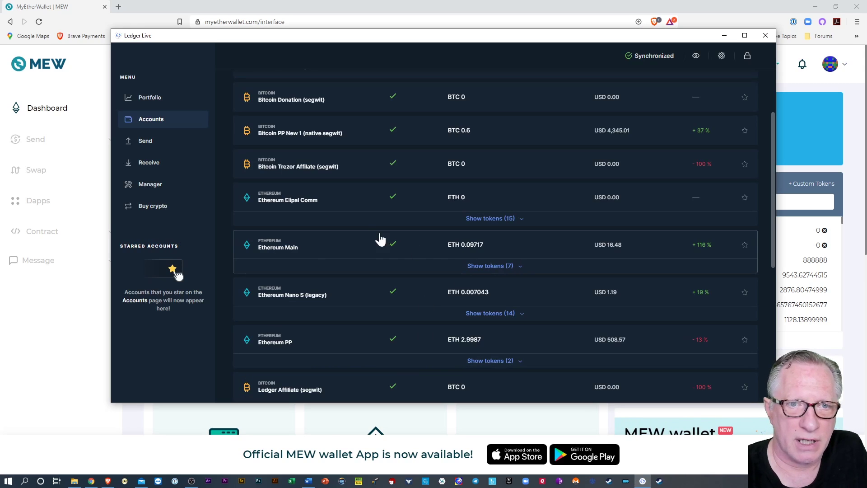
scroll(377, 267, up, 5)
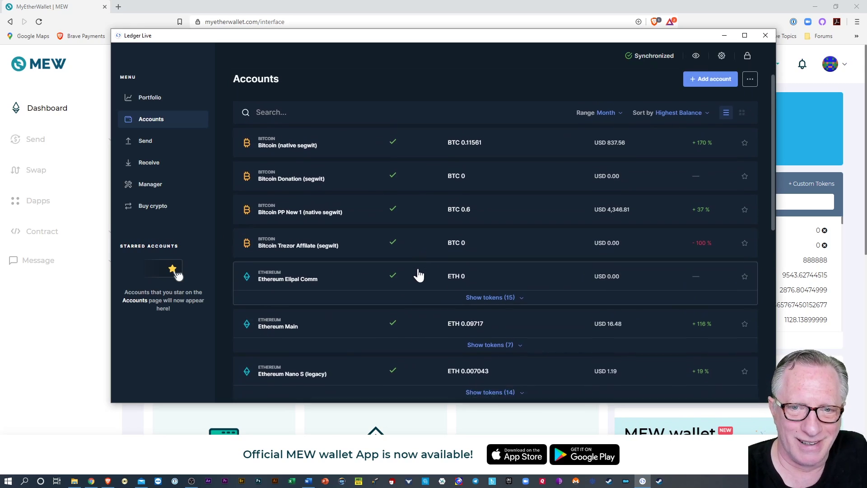
scroll(452, 271, down, 6)
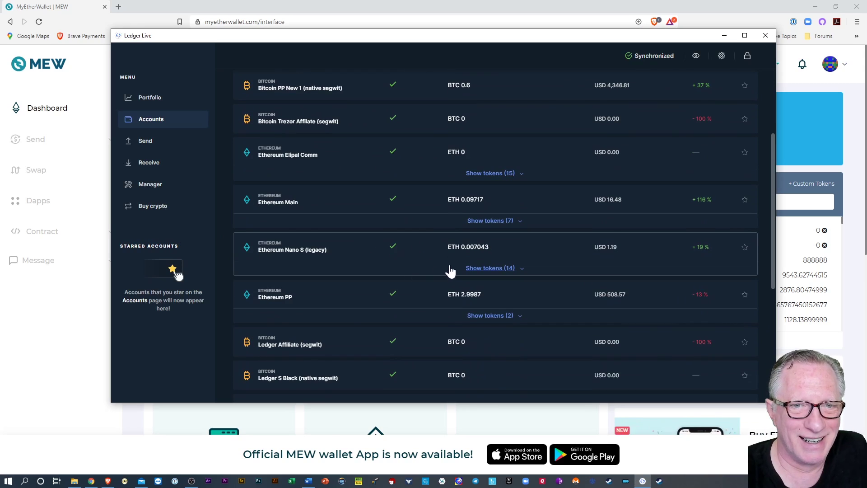
click(275, 299)
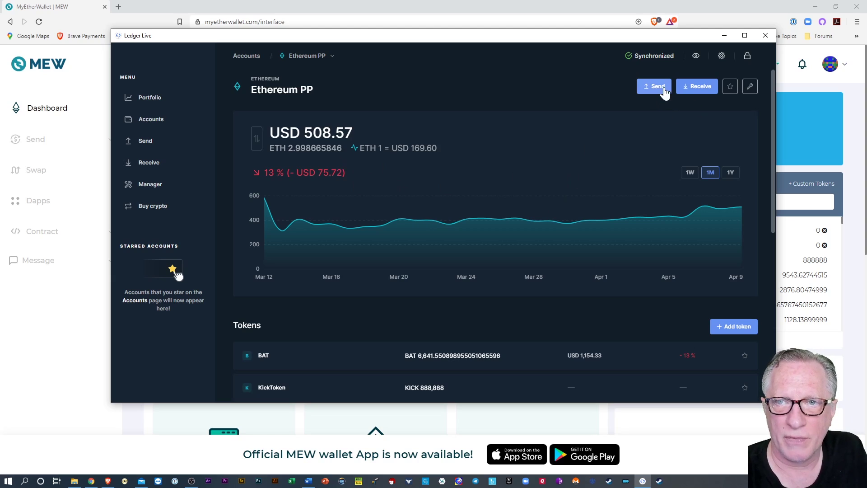
Step: Copy the Ethereum PP receiving address without the device, then return to MyEtherWallet
click(697, 89)
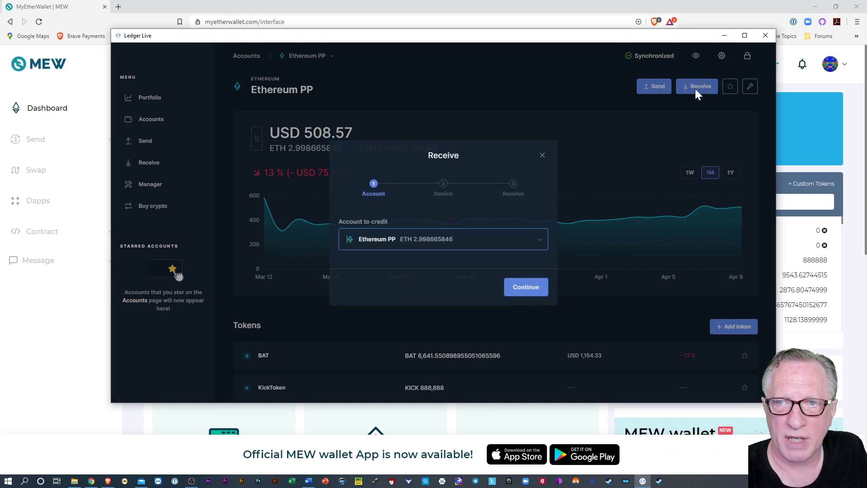
click(524, 288)
click(503, 330)
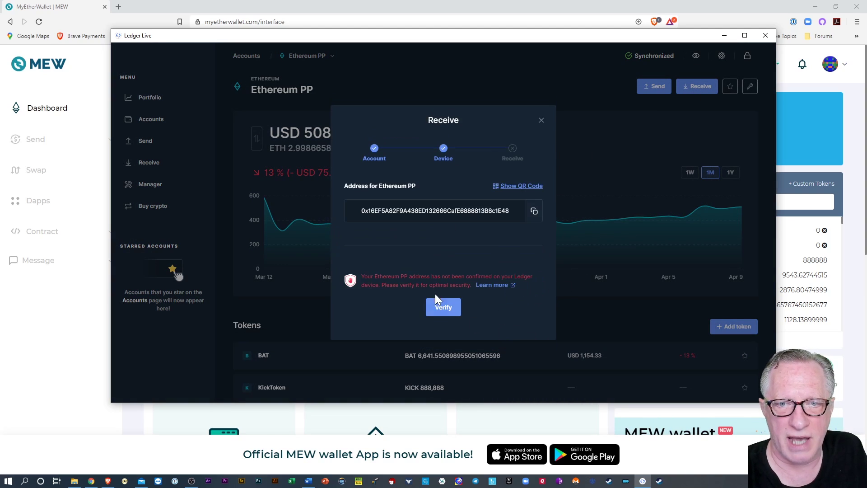
click(534, 212)
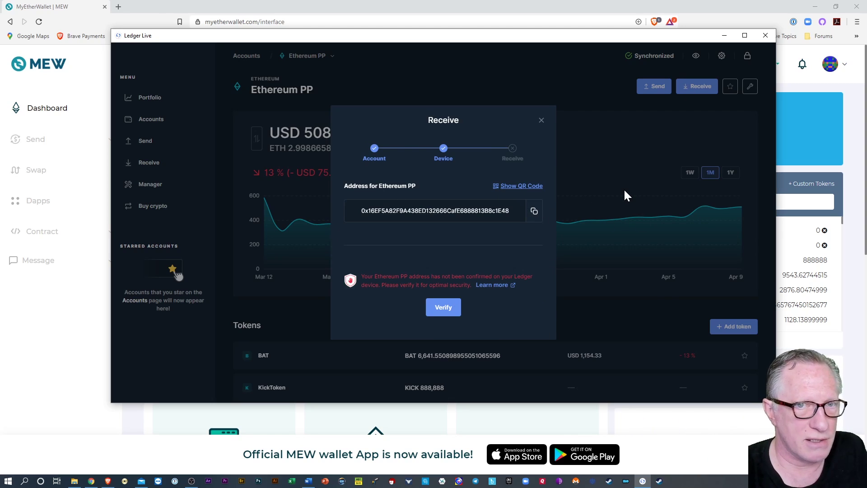
click(542, 121)
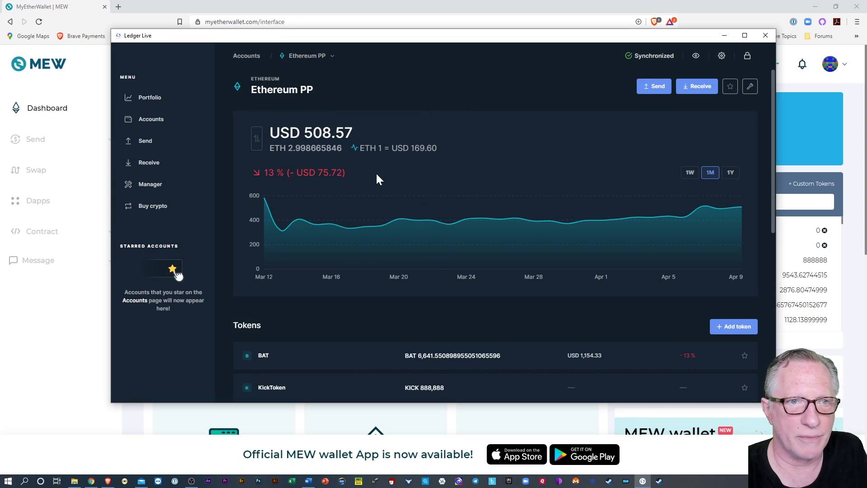
click(548, 6)
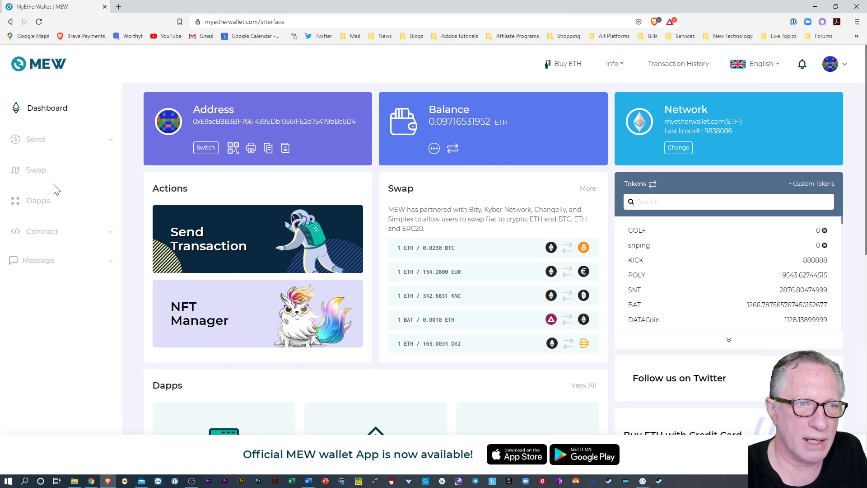
Step: Start a Send Transaction with BAT as the token and amount 100
click(30, 139)
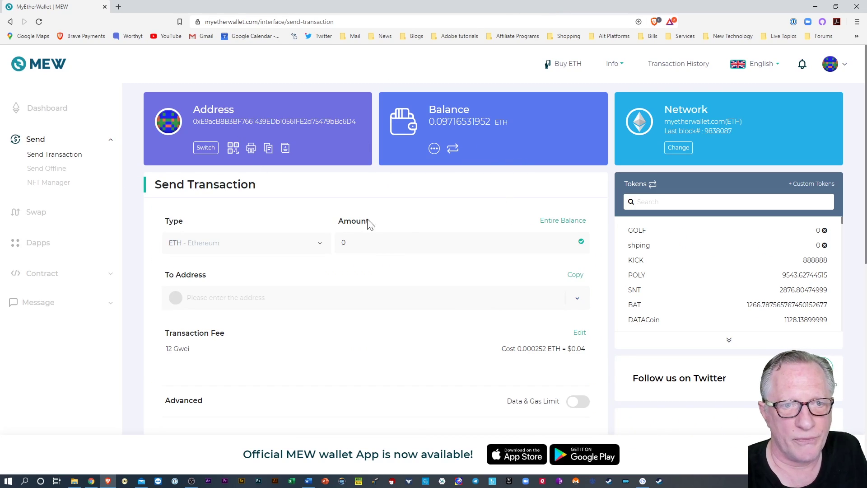
click(319, 248)
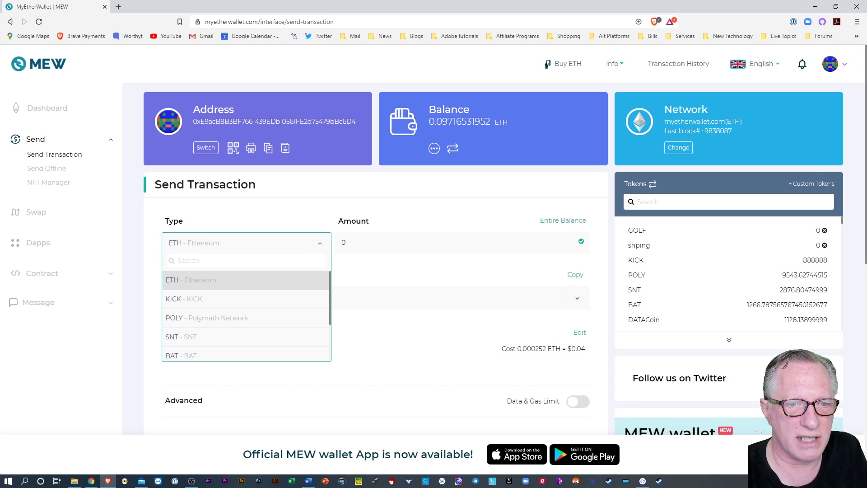
click(233, 359)
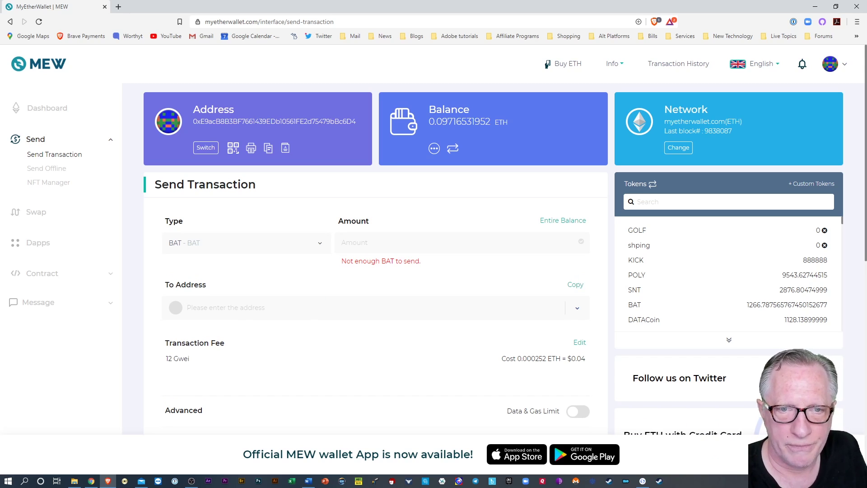
text(100)
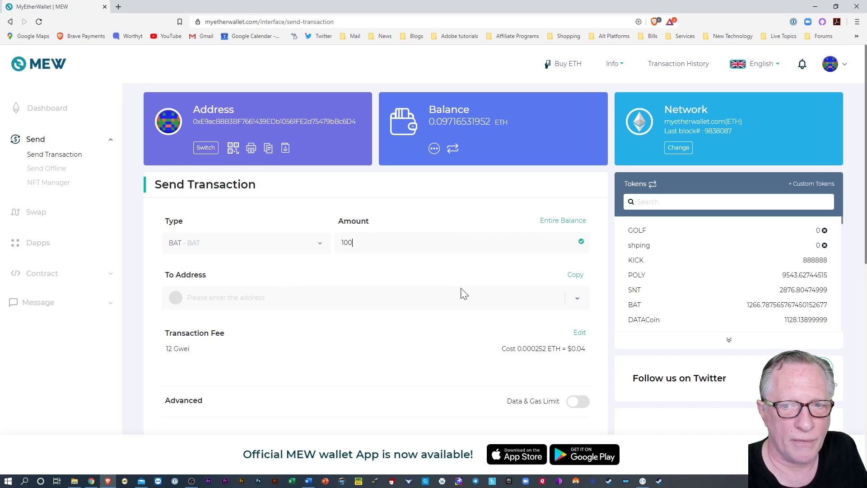
Step: Paste the copied Ethereum PP address into the To Address field
right_click(197, 304)
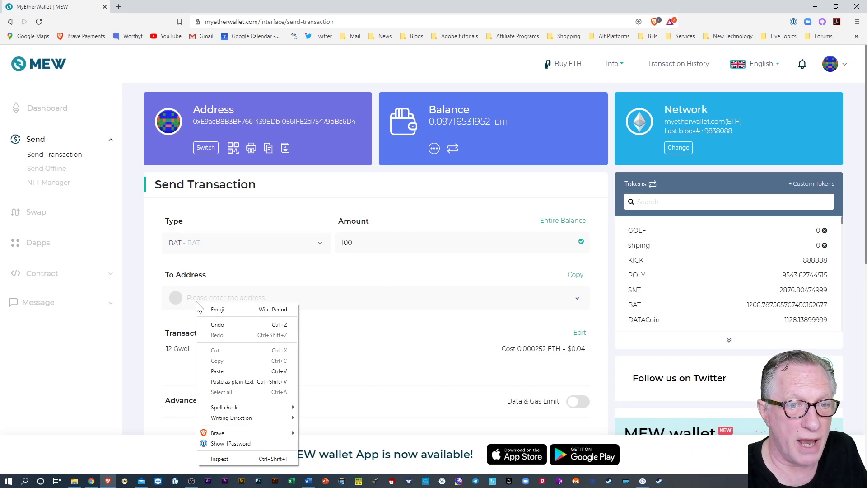
click(217, 371)
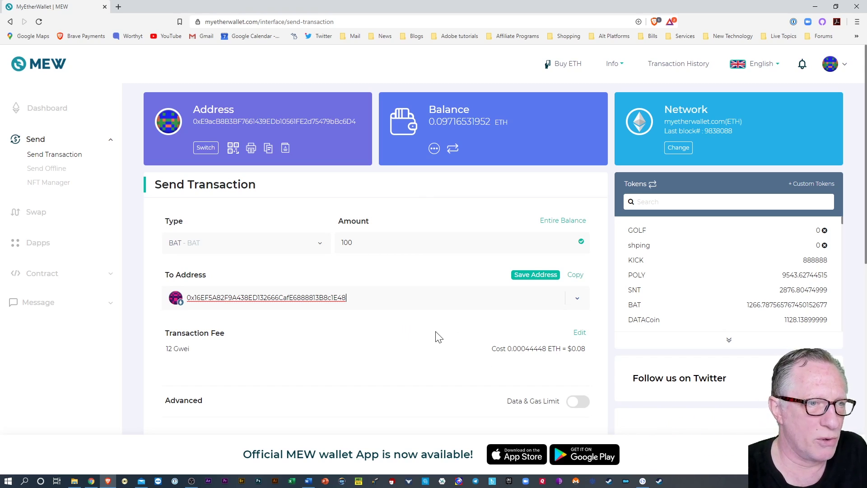
scroll(447, 307, down, 1)
scroll(445, 304, down, 2)
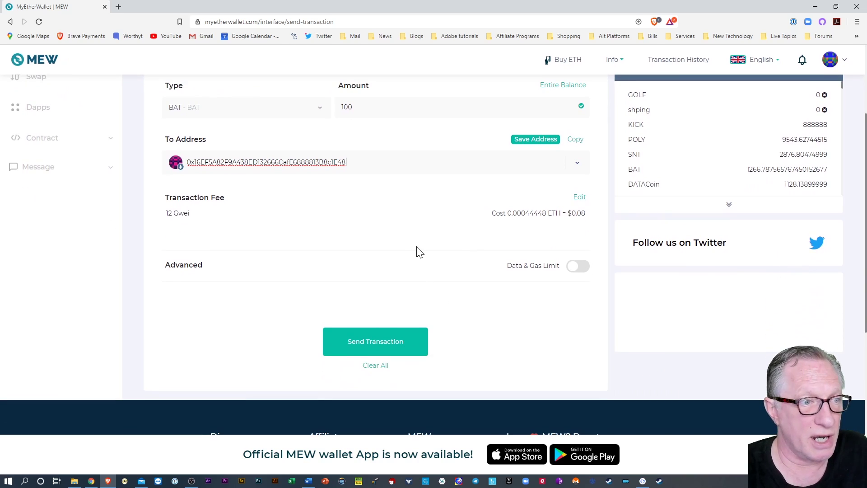
Step: Confirm and send the 100 BAT transaction, then close the Success dialog
click(375, 343)
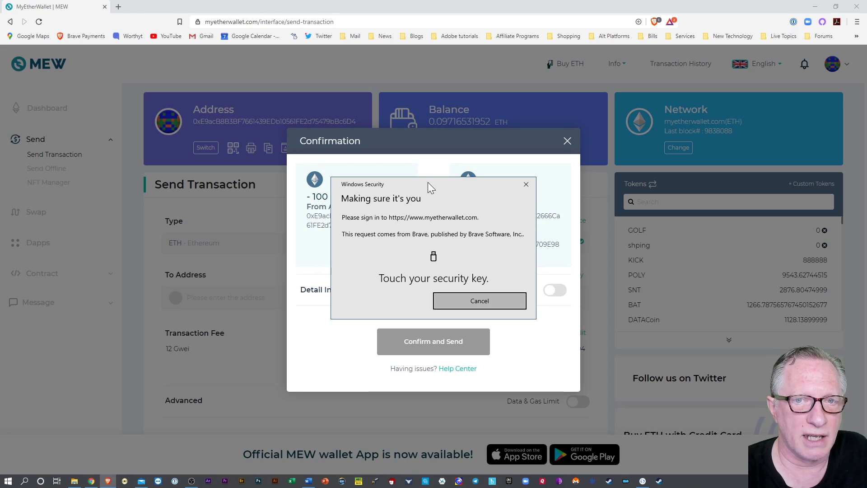
drag(427, 182, 754, 280)
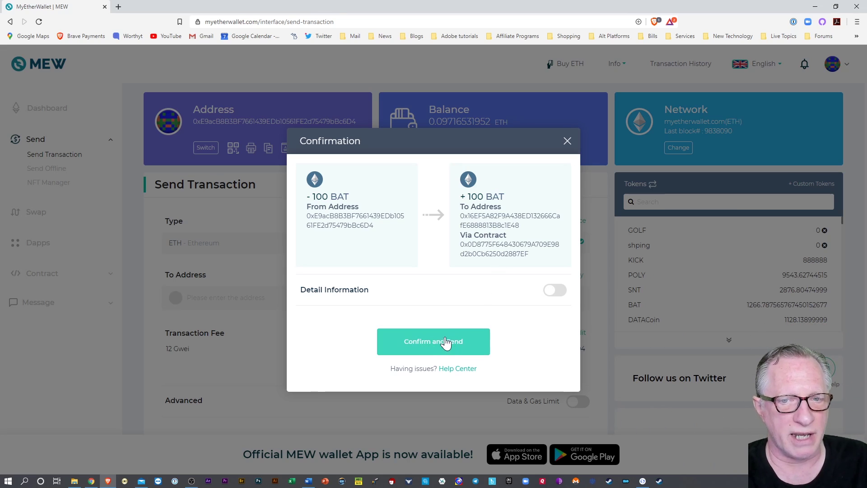
click(430, 347)
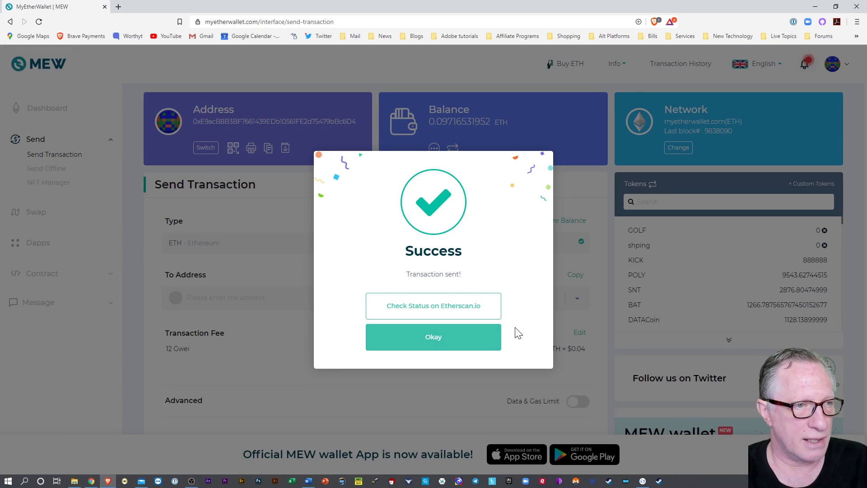
click(431, 343)
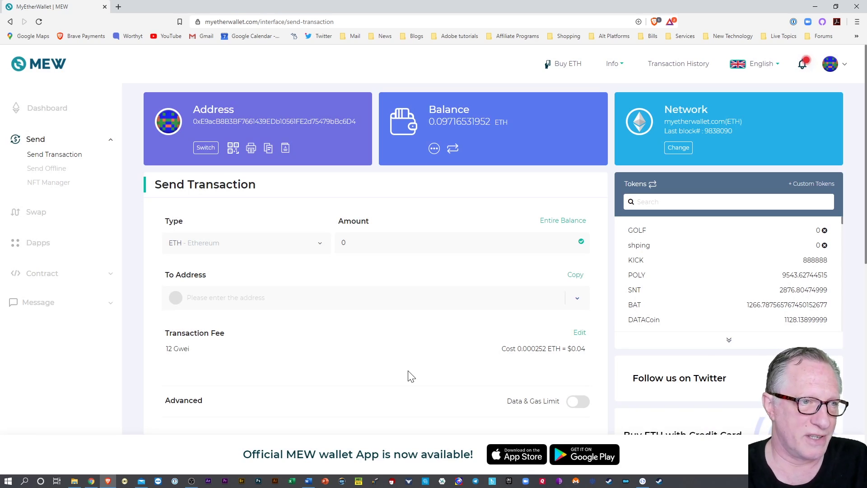